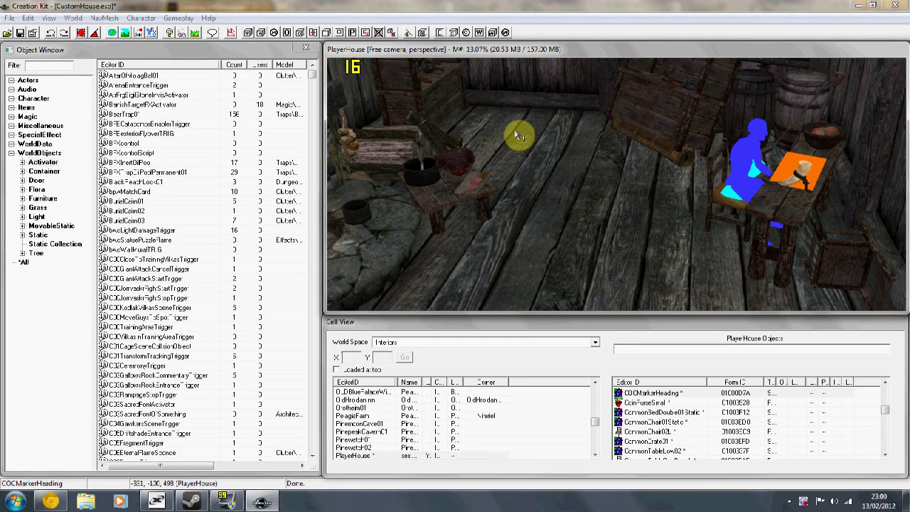
Step: Filter objects for 'playerhouse' under *All and place PlayerHouseMannequin on the floor left of the table
left_click(65, 66)
type("playerhouse")
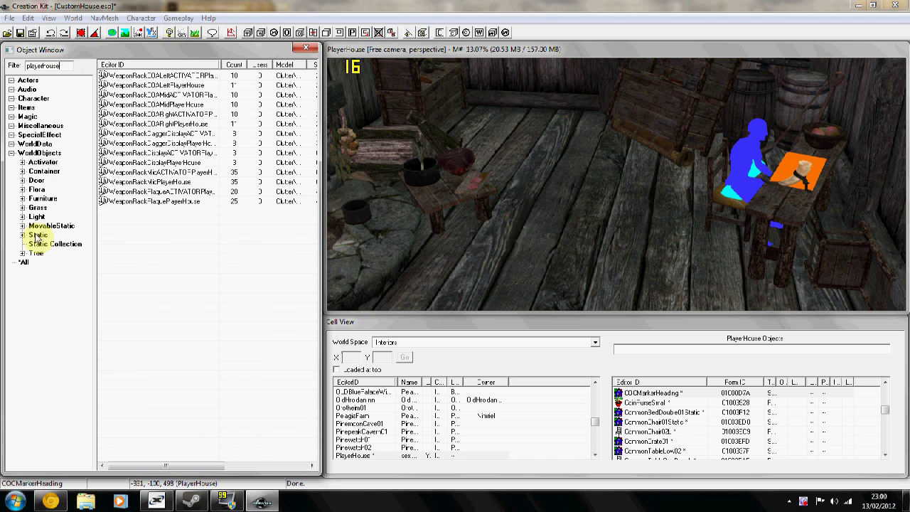
left_click(24, 262)
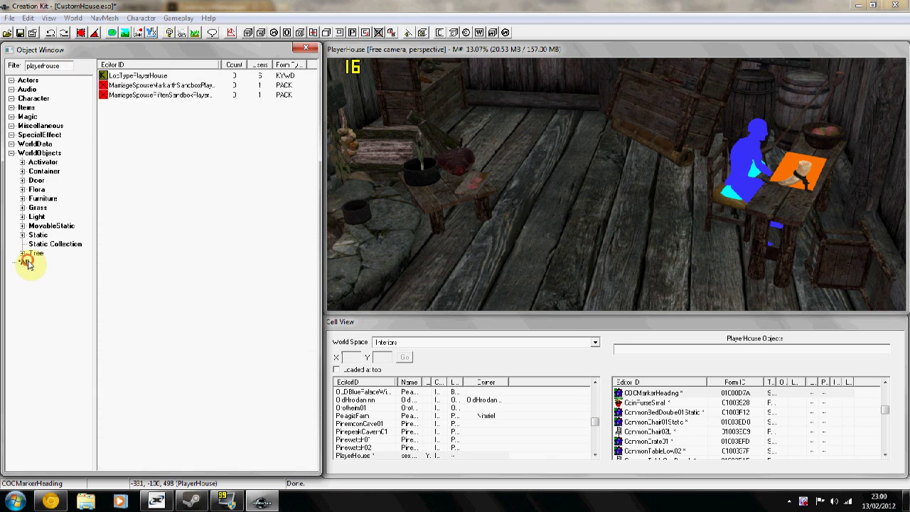
left_click_drag(168, 173, 606, 254)
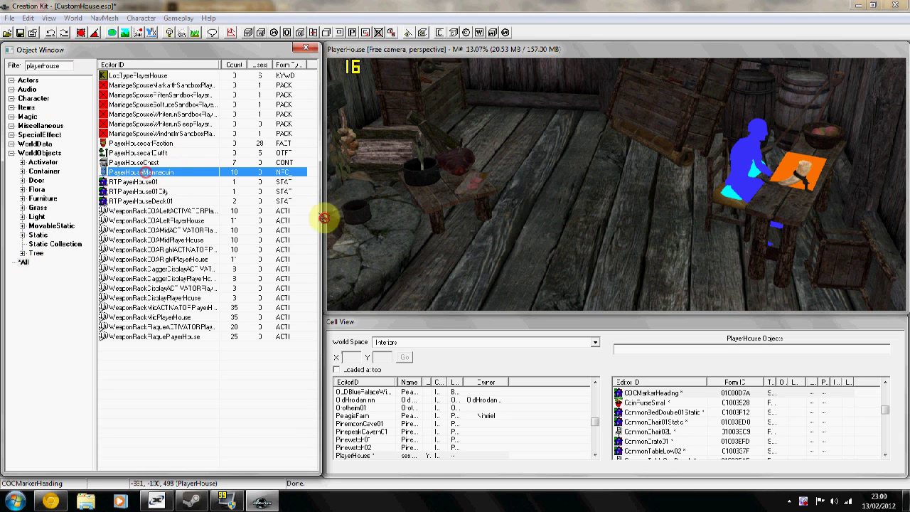
left_click(116, 34)
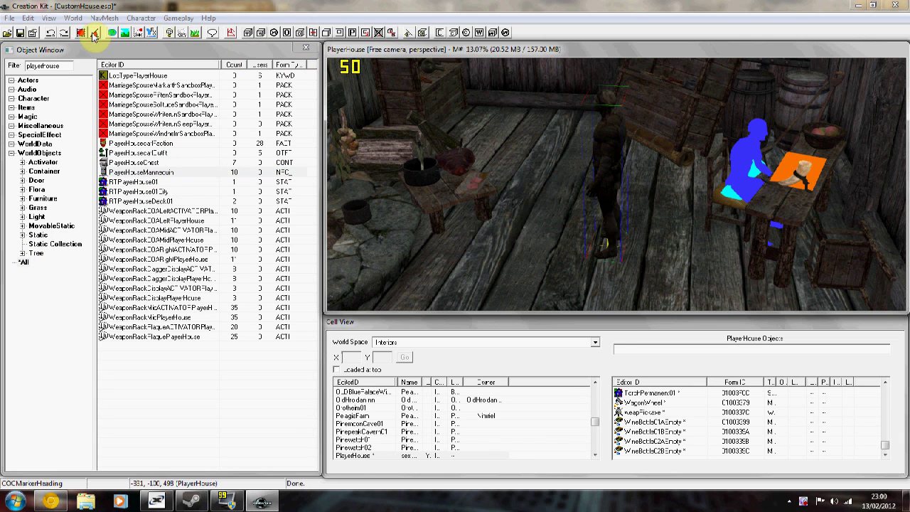
left_click(616, 252)
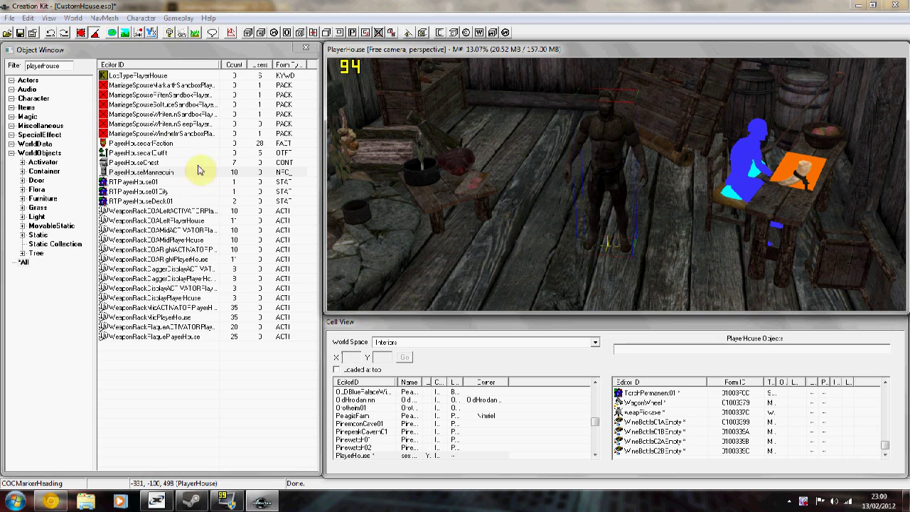
Step: Filter objects for 'marker' and drop an XMarkerHeading right beside the mannequin, checking its placement
double_click(71, 64)
type("xha")
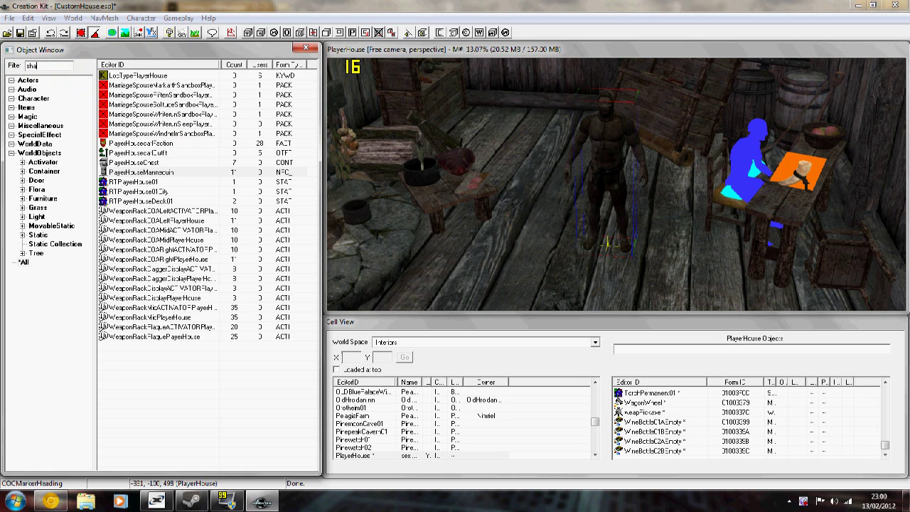
key("BackSpace")
key("BackSpace")
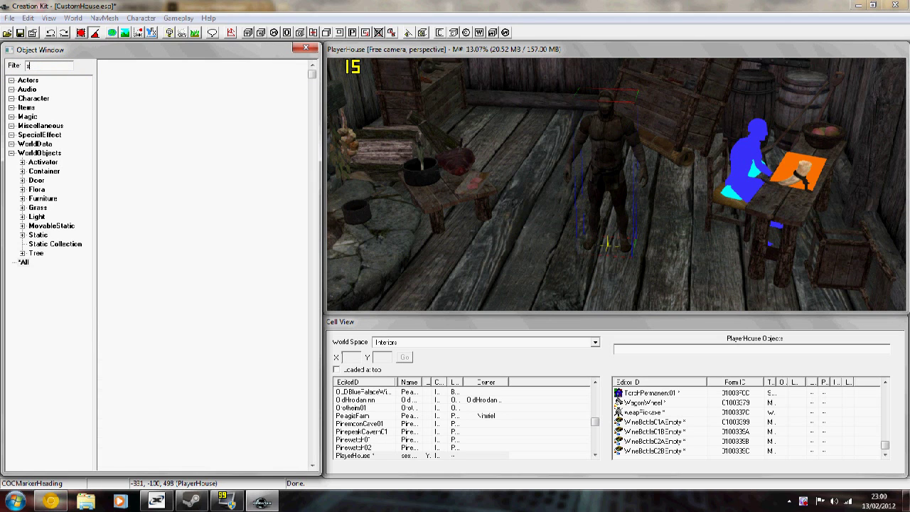
type("marker")
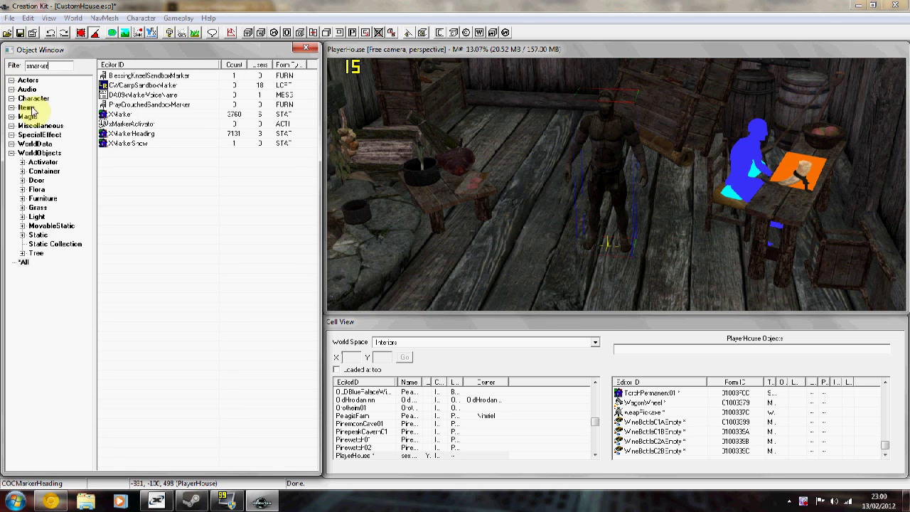
left_click(130, 135)
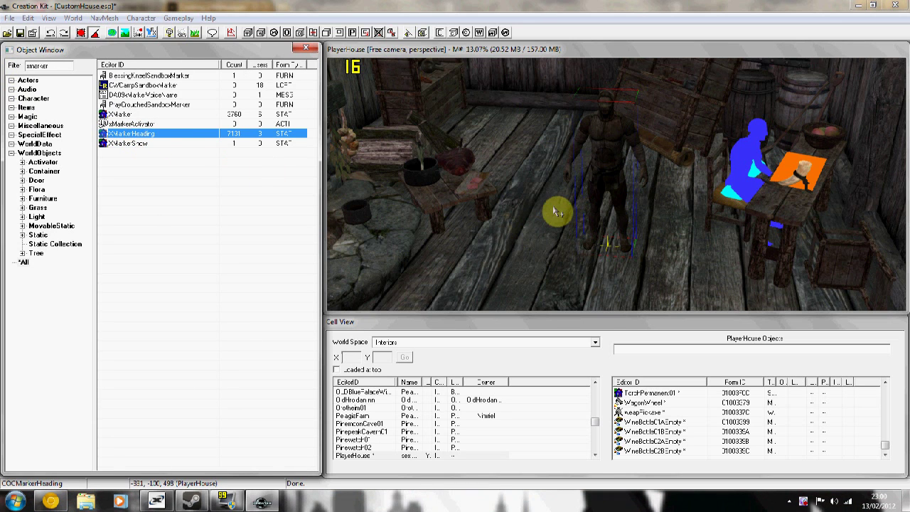
left_click_drag(130, 135, 550, 205)
scroll(593, 206, "up", 2)
mouse_move(594, 206)
middle_mouse_down()
mouse_move(559, 198)
mouse_move(511, 216)
middle_mouse_up()
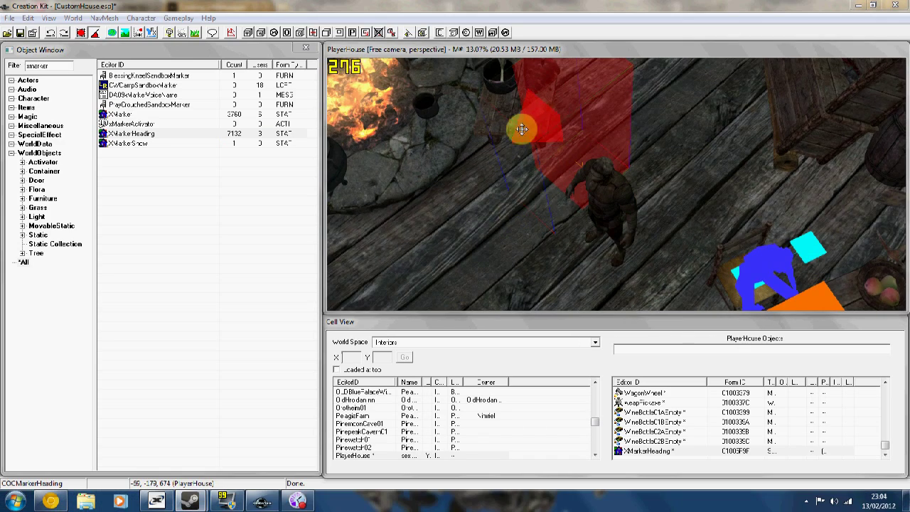
middle_click_drag(574, 131, 530, 133)
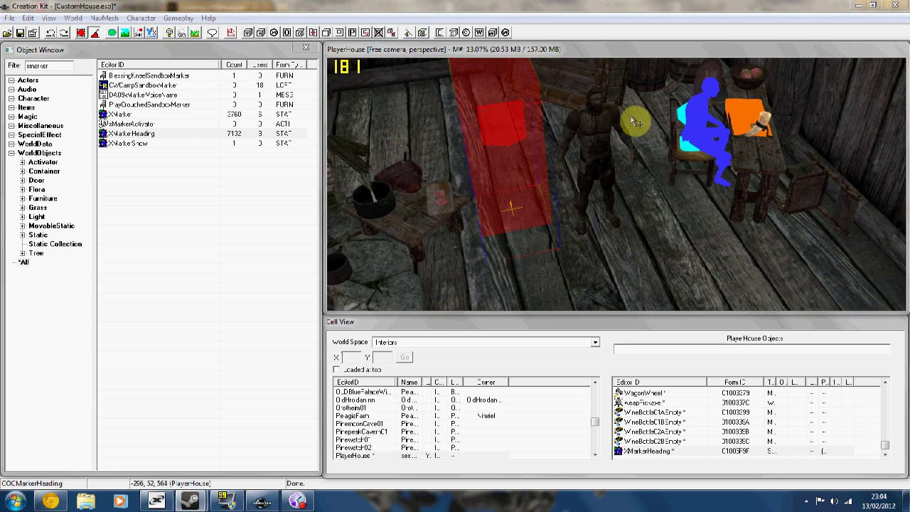
scroll(530, 133, "up", 3)
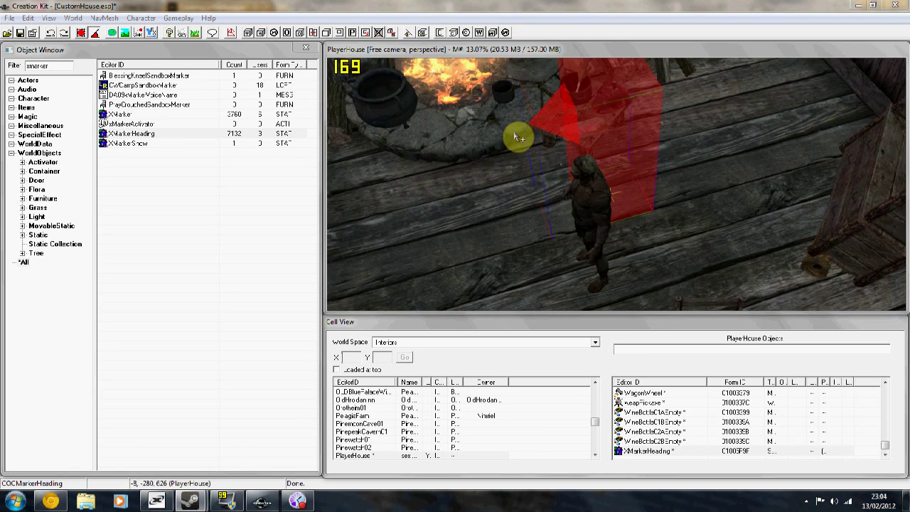
middle_click_drag(513, 131, 491, 142)
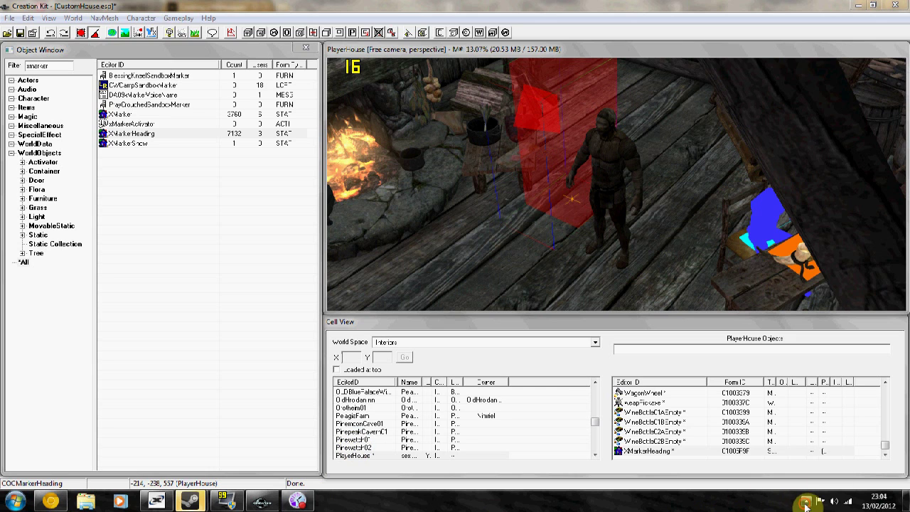
Step: Create a MannequinActivateTrig trigger around the selected mannequin, found by filtering forms for 'mann'
left_click(601, 145)
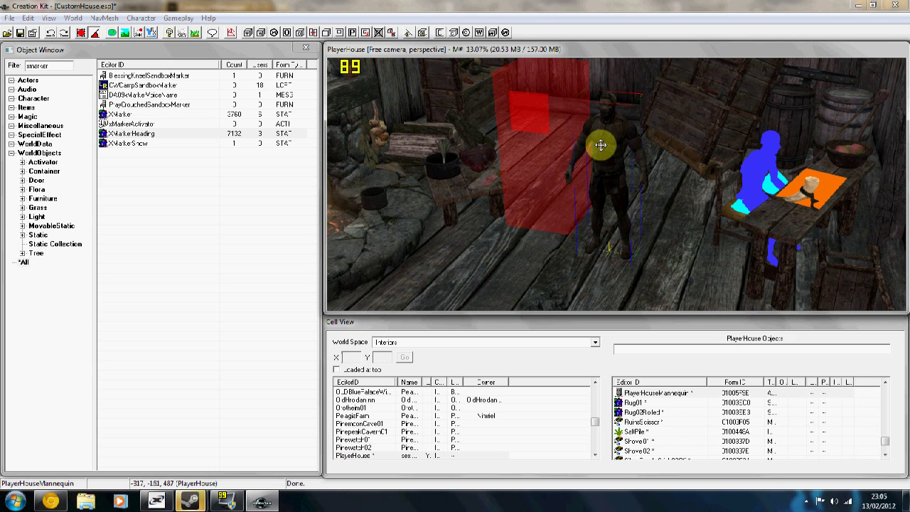
left_click(248, 33)
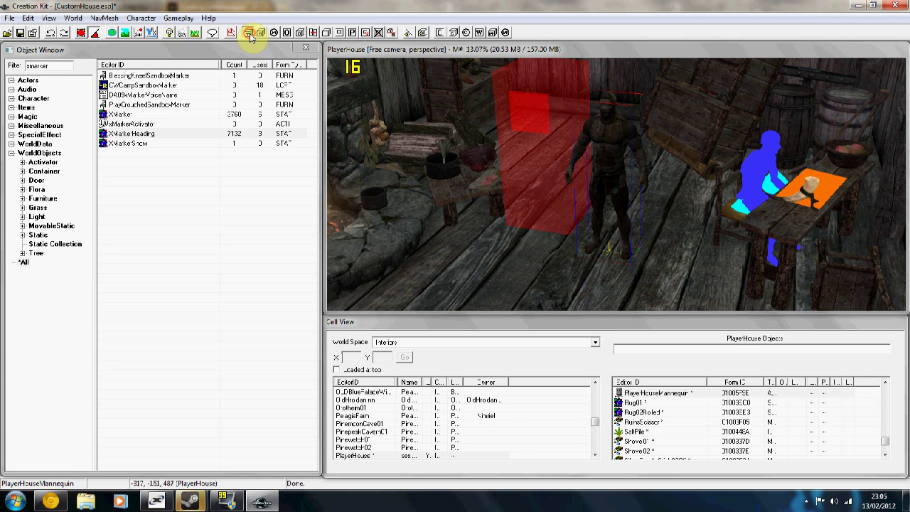
right_click(394, 85)
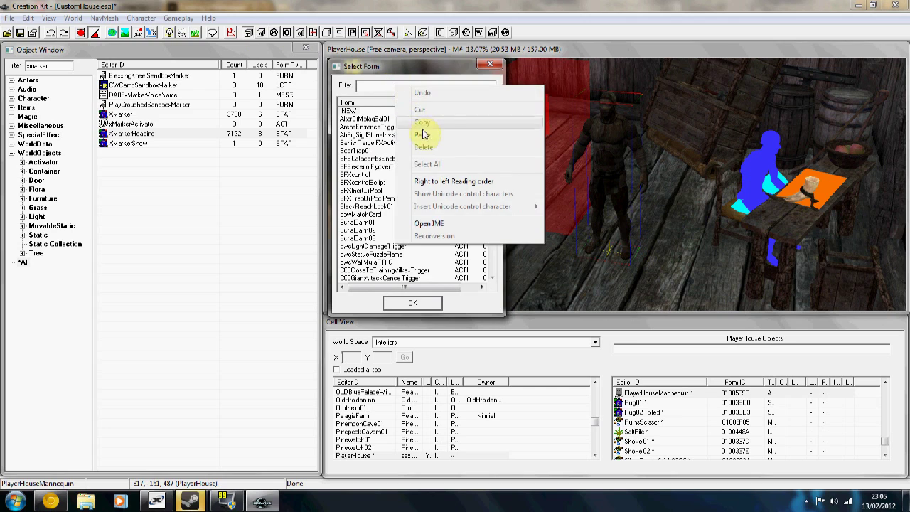
left_click(427, 135)
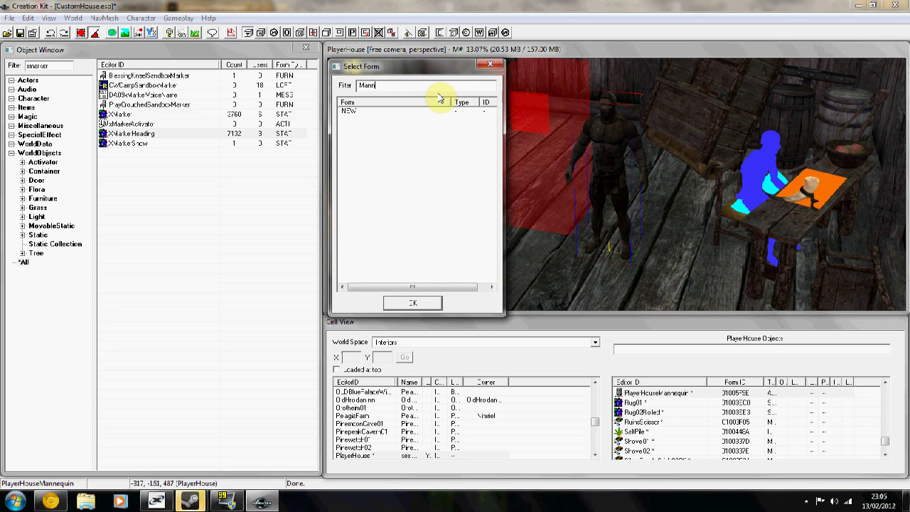
key("BackSpace")
key("BackSpace")
key("BackSpace")
type("mann")
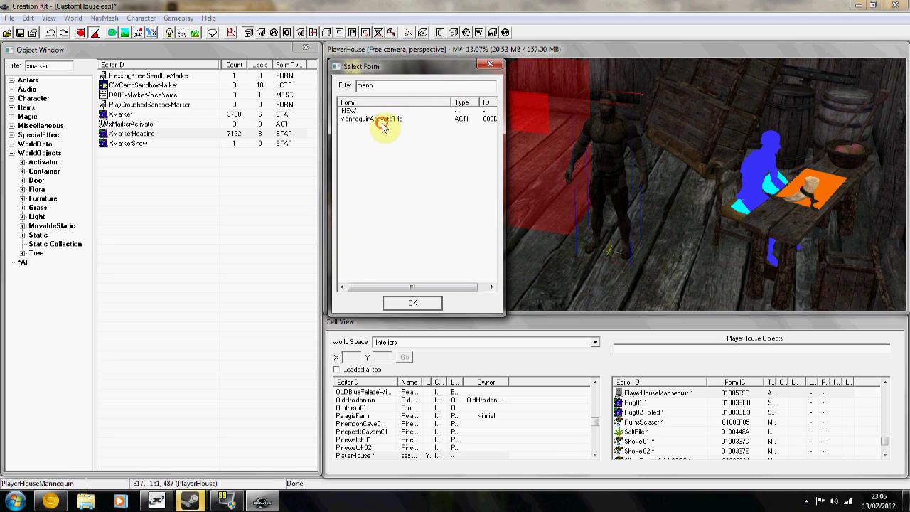
left_click(413, 304)
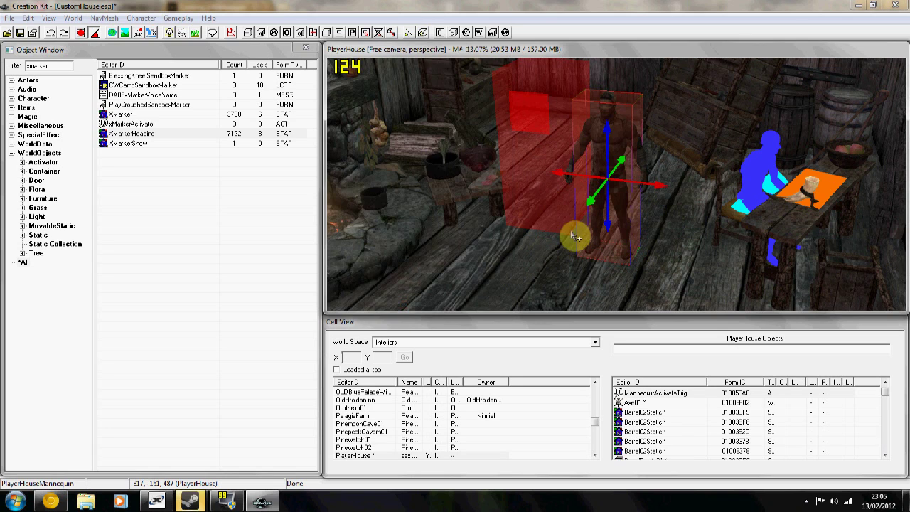
mouse_move(594, 221)
middle_mouse_down()
mouse_move(590, 237)
mouse_move(593, 154)
mouse_move(548, 198)
mouse_move(619, 176)
mouse_move(586, 175)
mouse_move(613, 157)
mouse_move(597, 152)
mouse_move(616, 148)
mouse_move(583, 157)
middle_mouse_up()
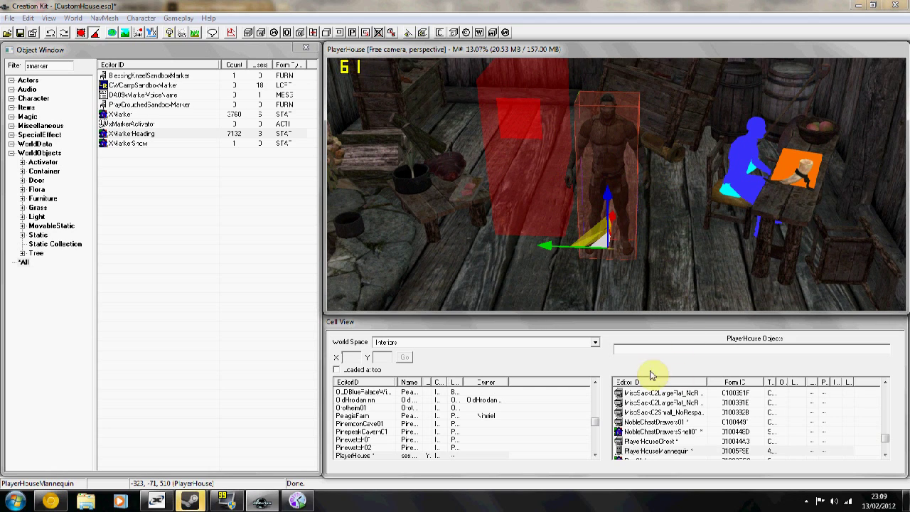
Step: Add the XMarkerHeading, picked in the render window, as the PlayerHouseMannequin's linked reference
scroll(647, 438, "down", 10)
left_click(645, 451)
right_click(645, 455)
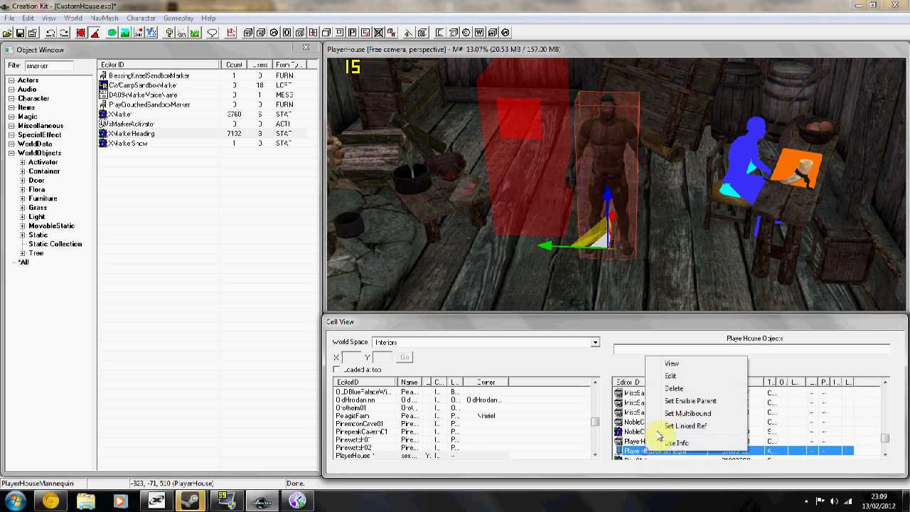
left_click(671, 371)
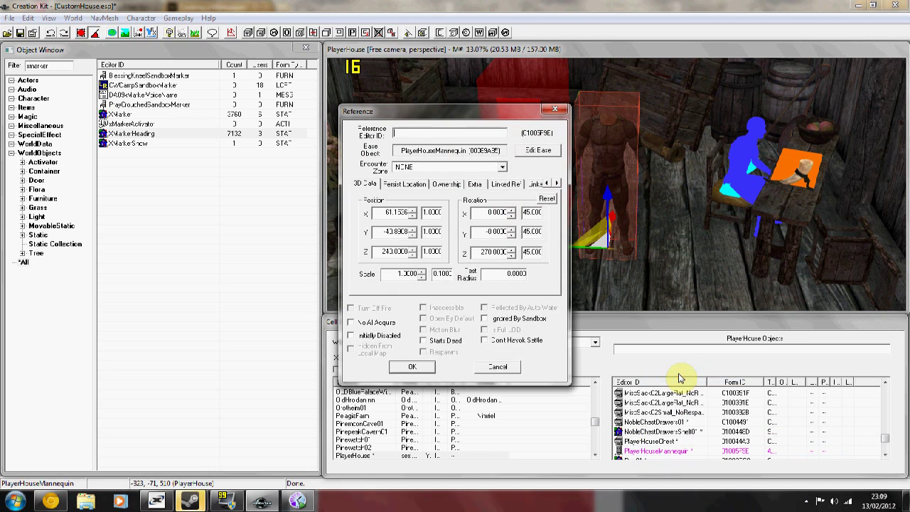
left_click(501, 183)
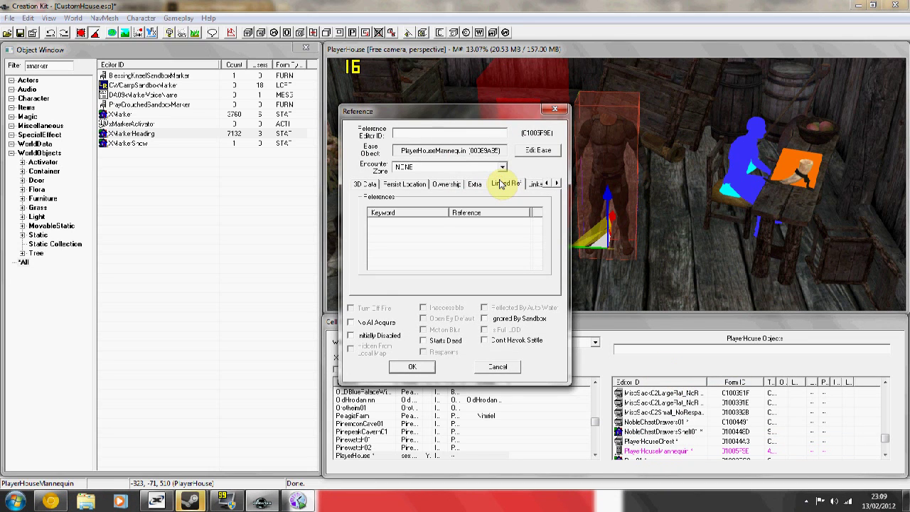
right_click(422, 225)
left_click(430, 233)
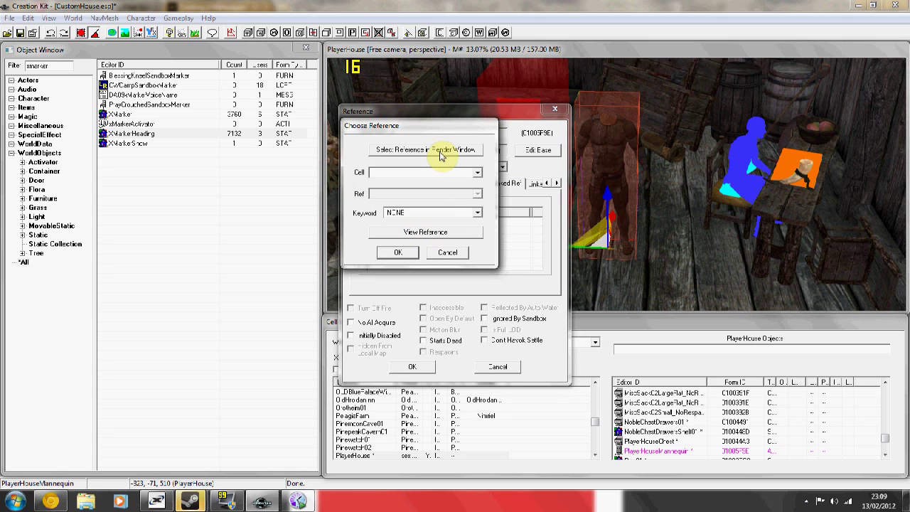
left_click(441, 152)
left_click(529, 106)
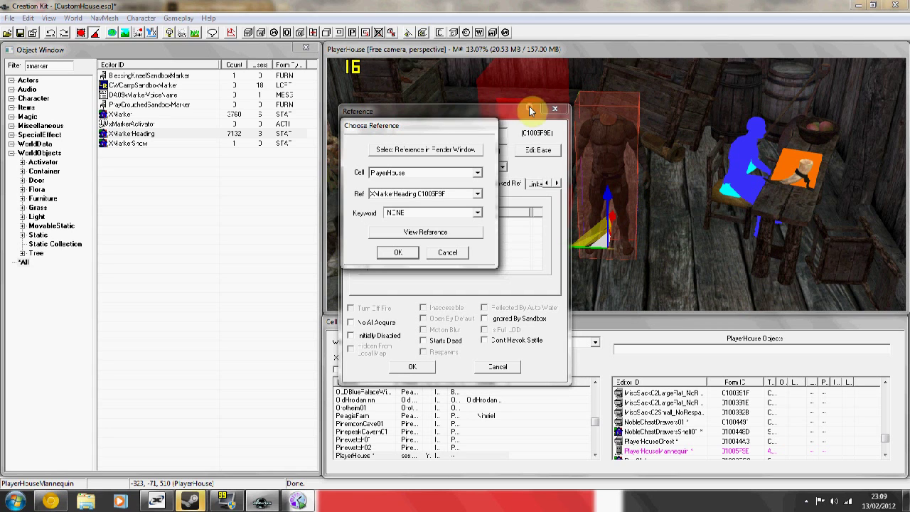
left_click(400, 254)
left_click(557, 183)
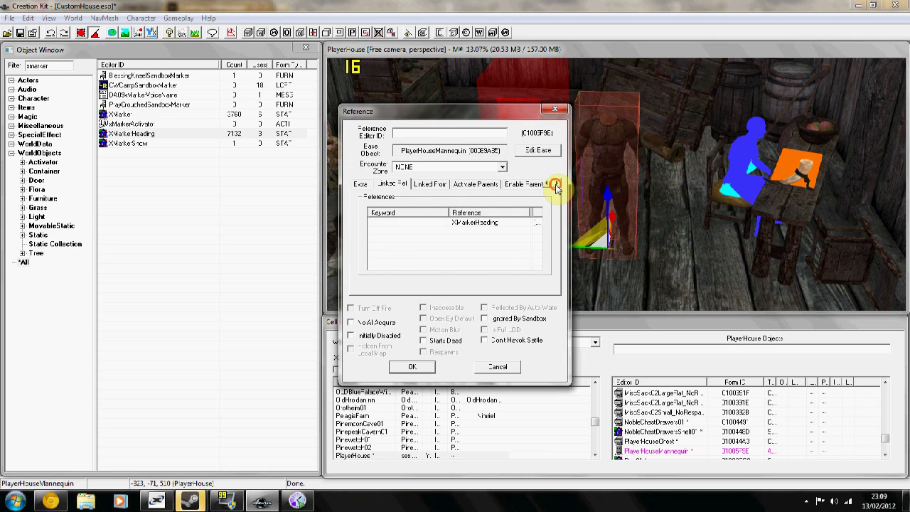
Step: Add MannequinActivateTrig, picked in the render window, as the mannequin's activate parent and close its properties
left_click(466, 183)
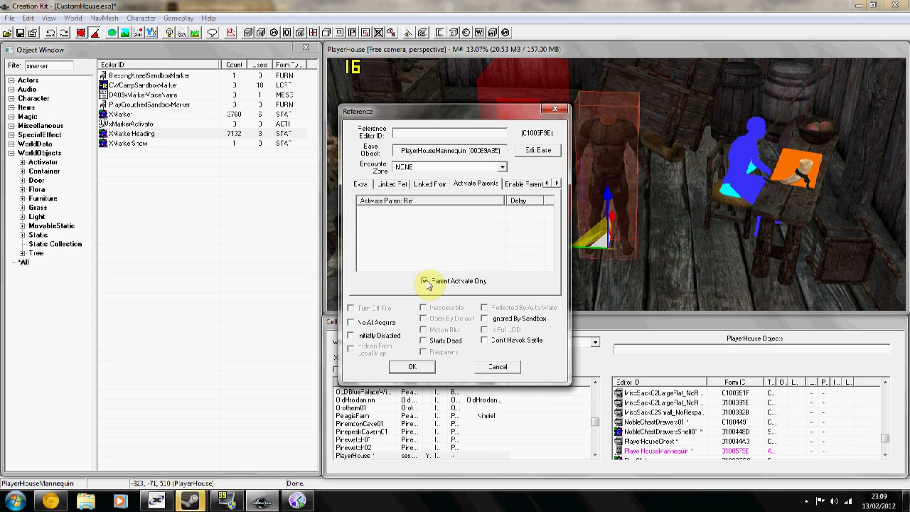
double_click(444, 224)
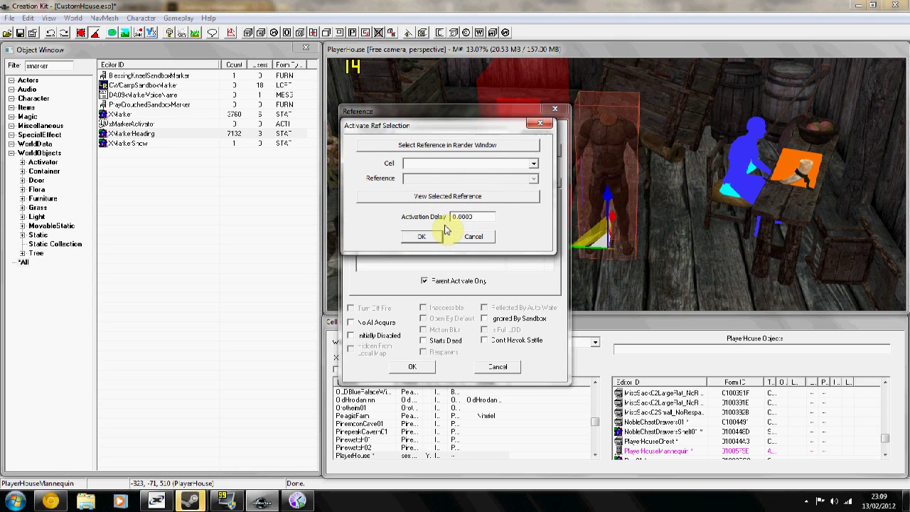
left_click(534, 163)
left_click(525, 145)
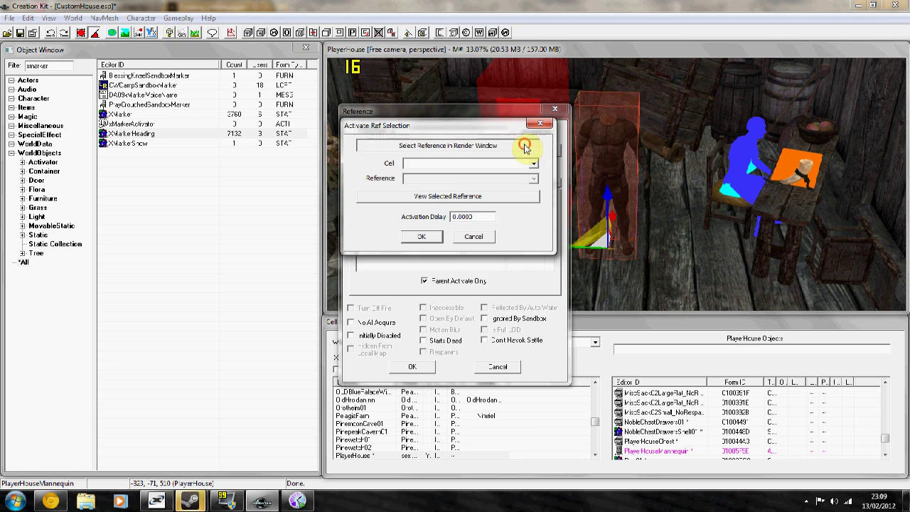
double_click(633, 105)
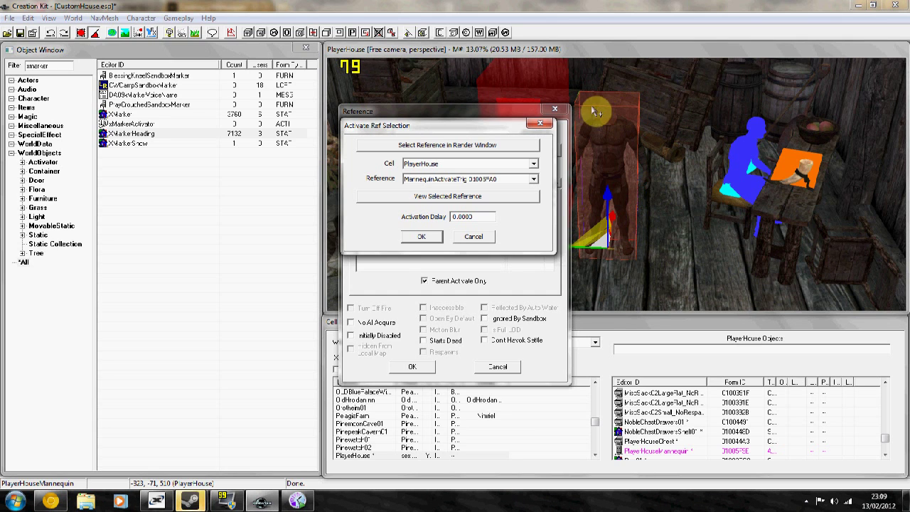
left_click(425, 237)
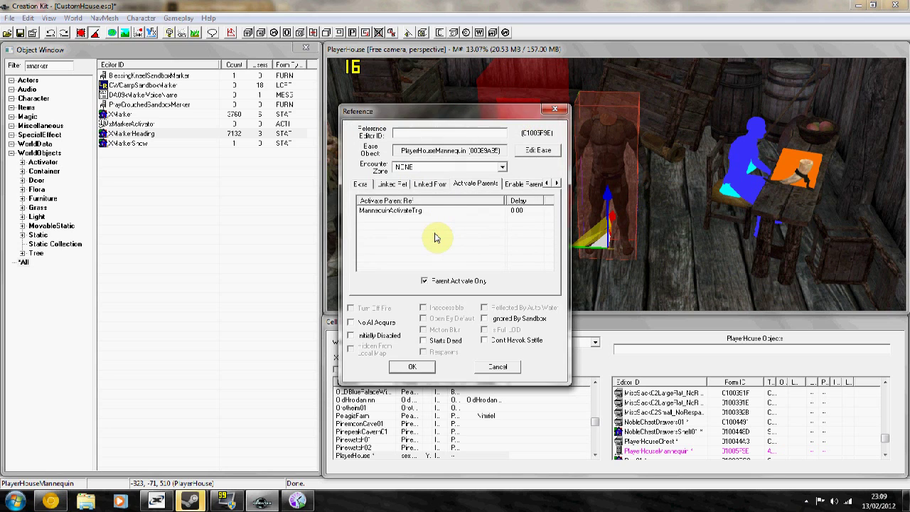
left_click(425, 367)
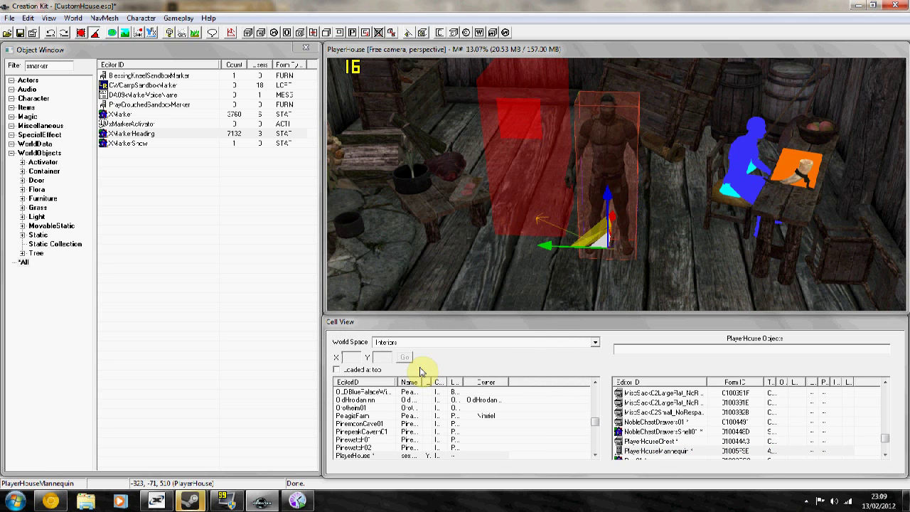
left_click(519, 130)
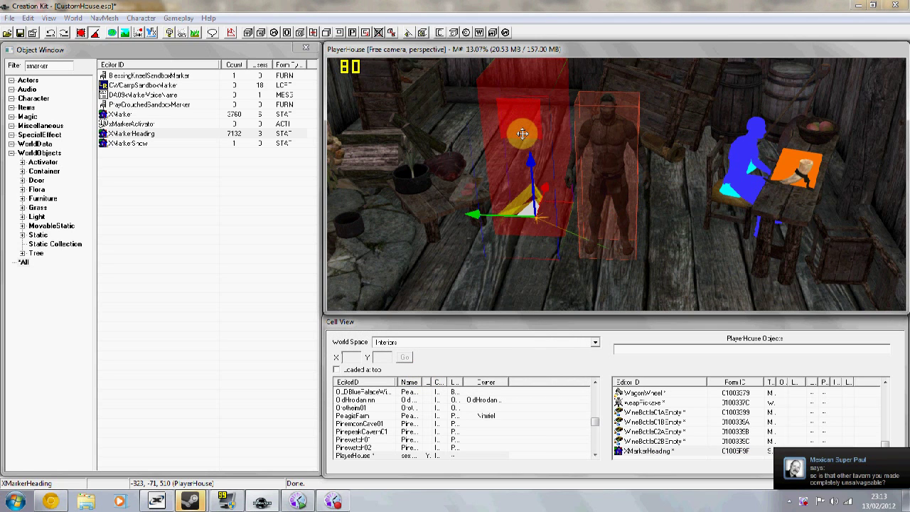
Step: Give the XMarkerHeading a linked reference to the PlayerHouseMannequin, picked in the scene, and close its properties
right_click(523, 134)
left_click(545, 211)
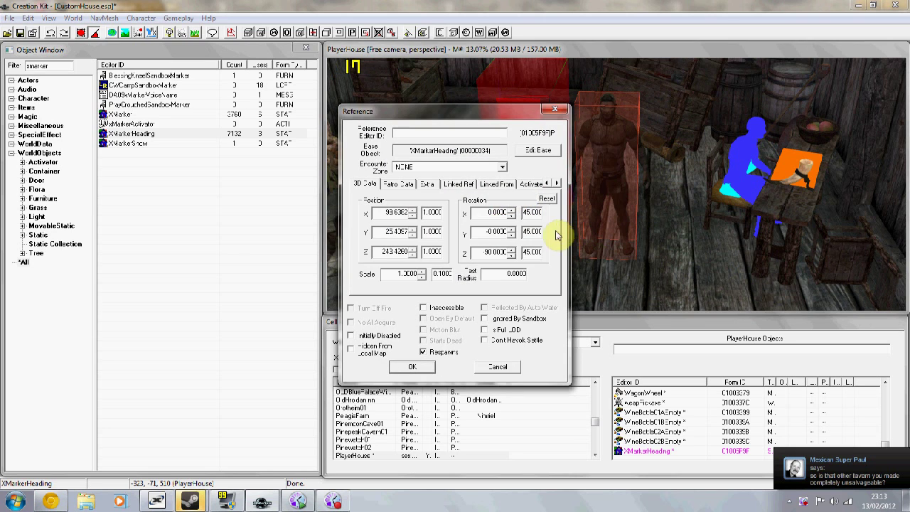
left_click(459, 183)
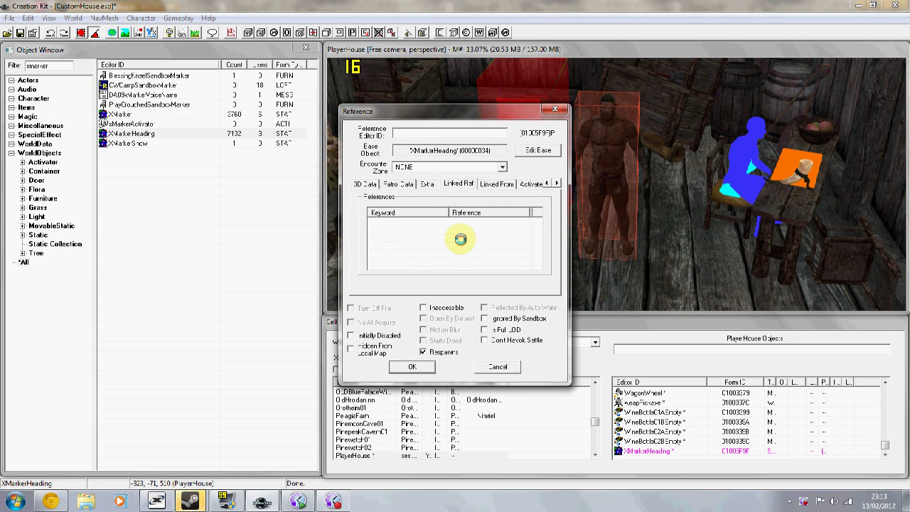
left_click(433, 153)
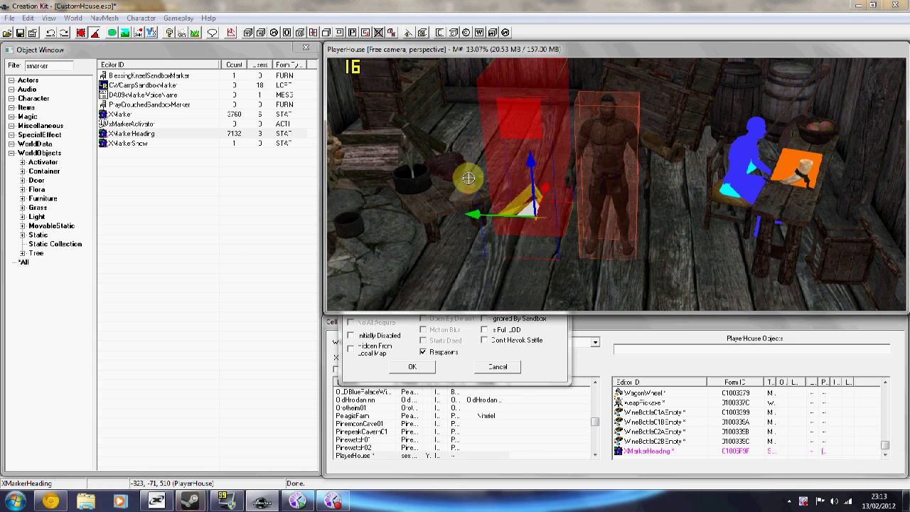
double_click(648, 168)
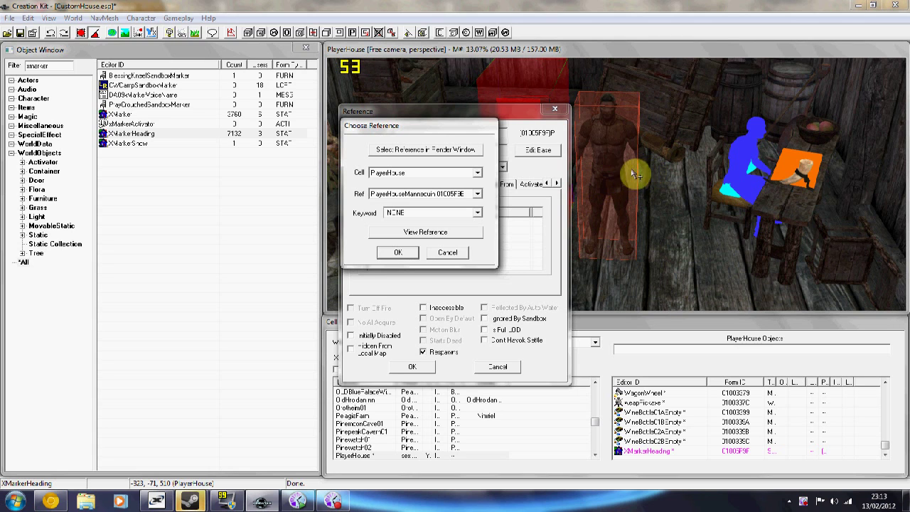
left_click(396, 254)
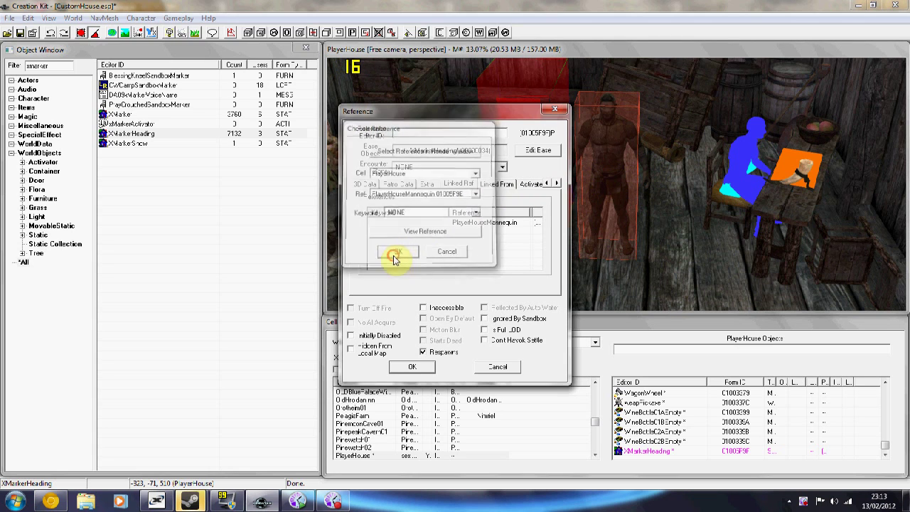
left_click(412, 366)
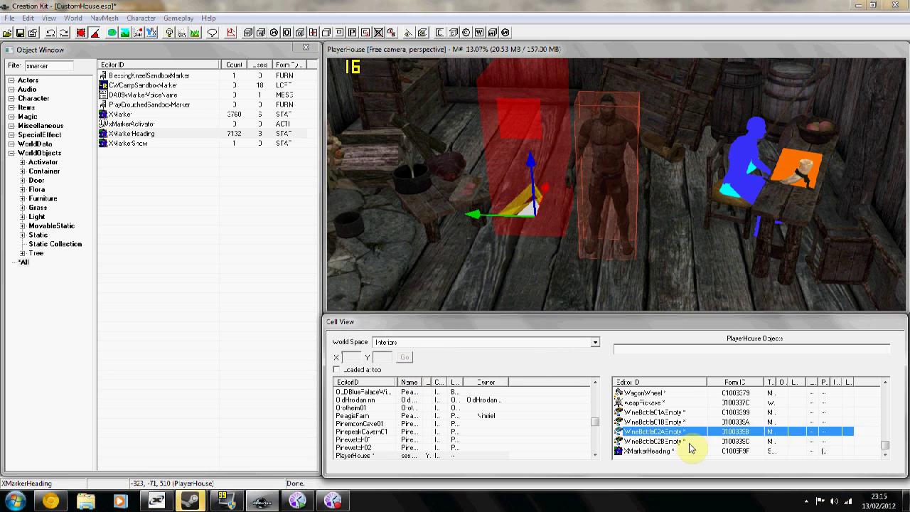
scroll(690, 448, "up", 2)
scroll(690, 448, "up", 2)
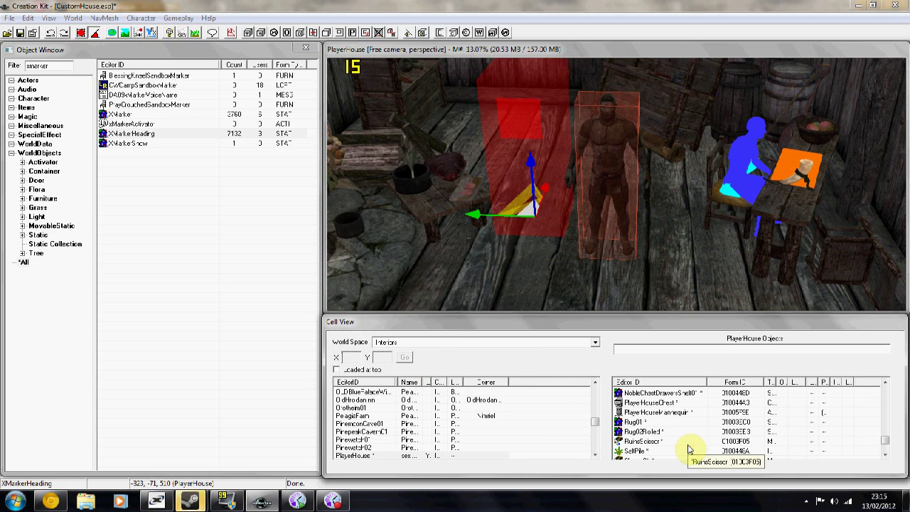
Step: Tick Player Activation on the MannequinActivateTrig's Primitive tab and confirm
left_click(677, 412)
scroll(677, 414, "up", 2)
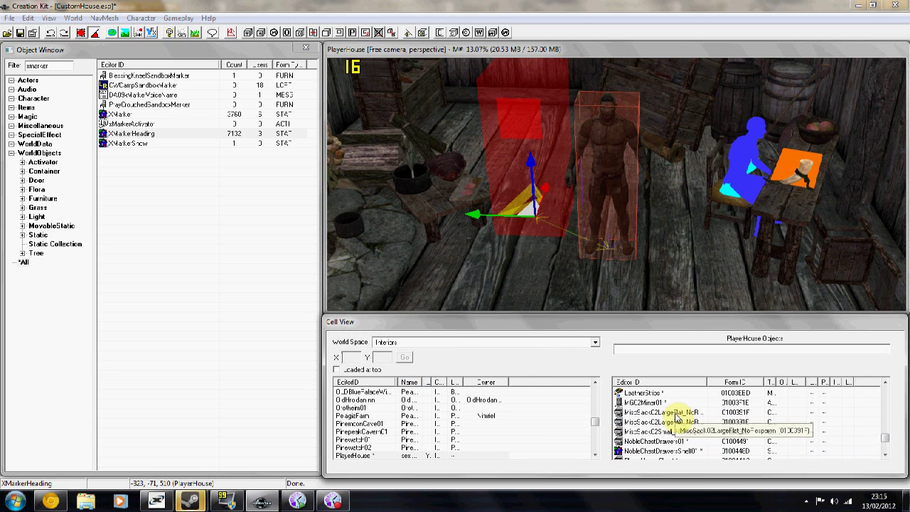
scroll(677, 416, "up", 3)
right_click(673, 393)
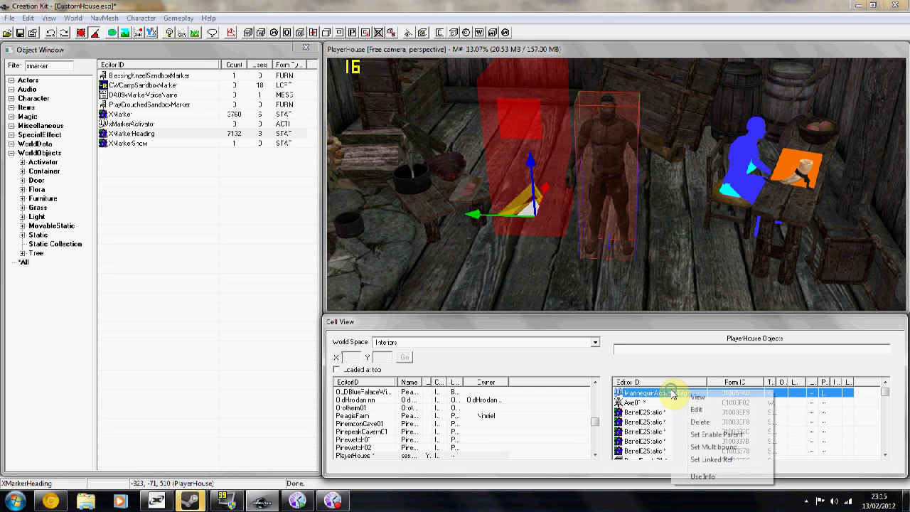
left_click(694, 410)
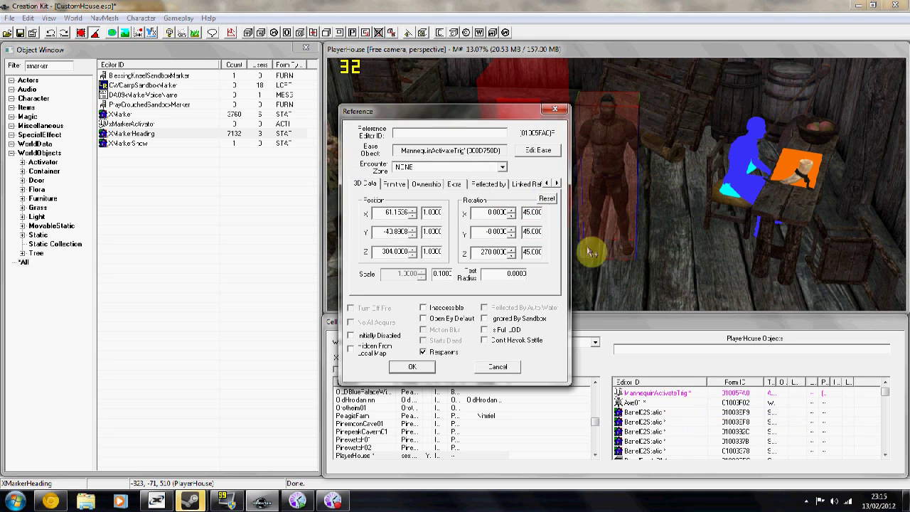
left_click(396, 184)
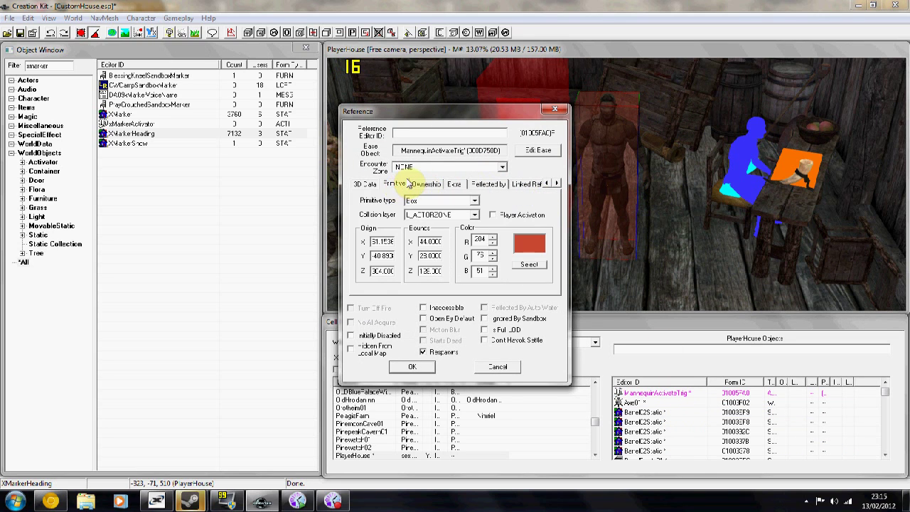
left_click(493, 216)
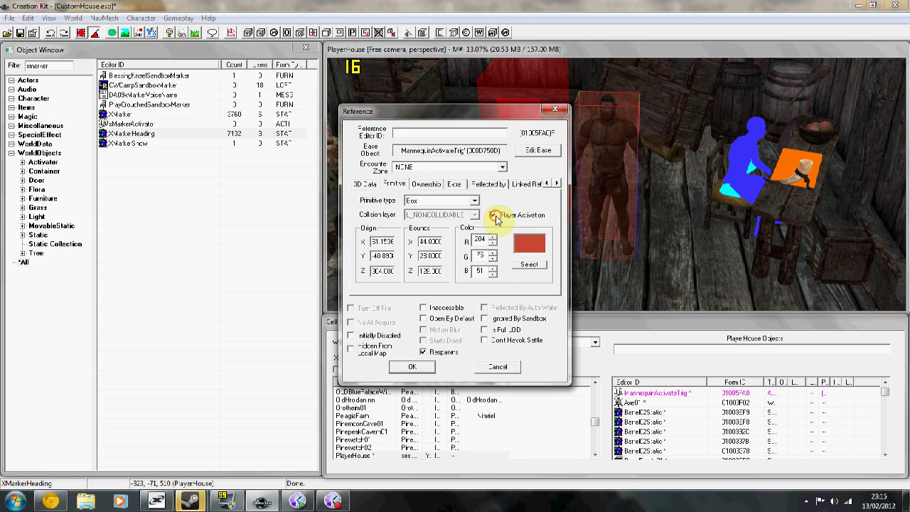
left_click(410, 367)
Step: Rotate the XMarkerHeading to a new heading using the E rotate mode
middle_click_drag(581, 208, 525, 97, "shift")
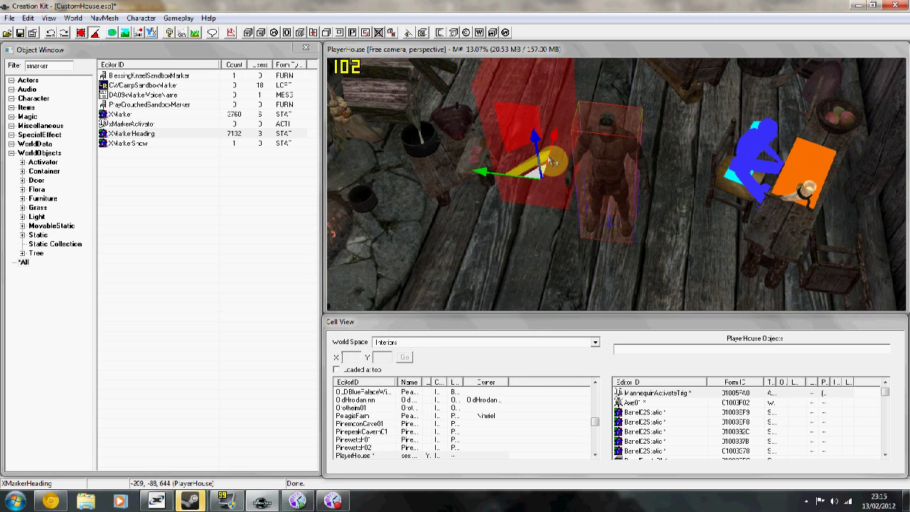
key("e")
right_click_drag(524, 71, 562, 71)
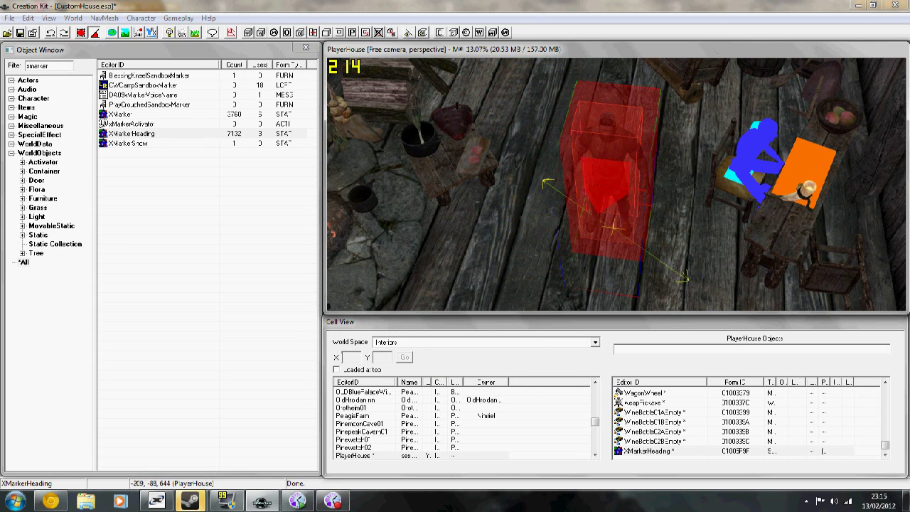
middle_click_drag(569, 107, 656, 128, "shift")
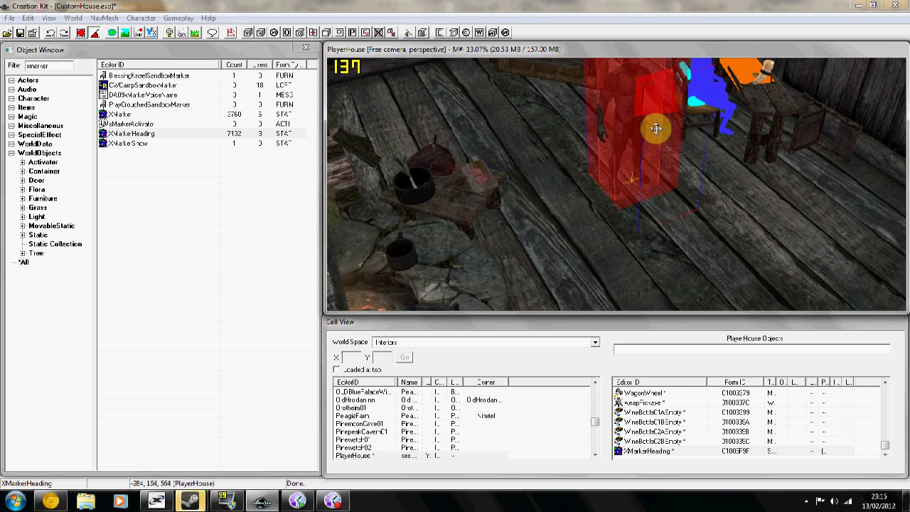
scroll(656, 129, "up", 5)
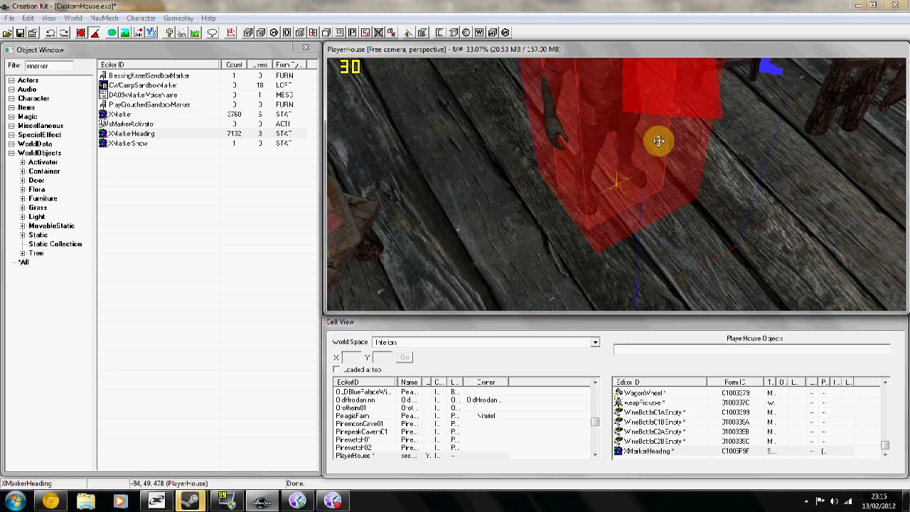
Step: Reselect and centre on the XMarkerHeading, then save the CustomHouse.esp plugin
left_click(679, 182)
left_click(682, 165)
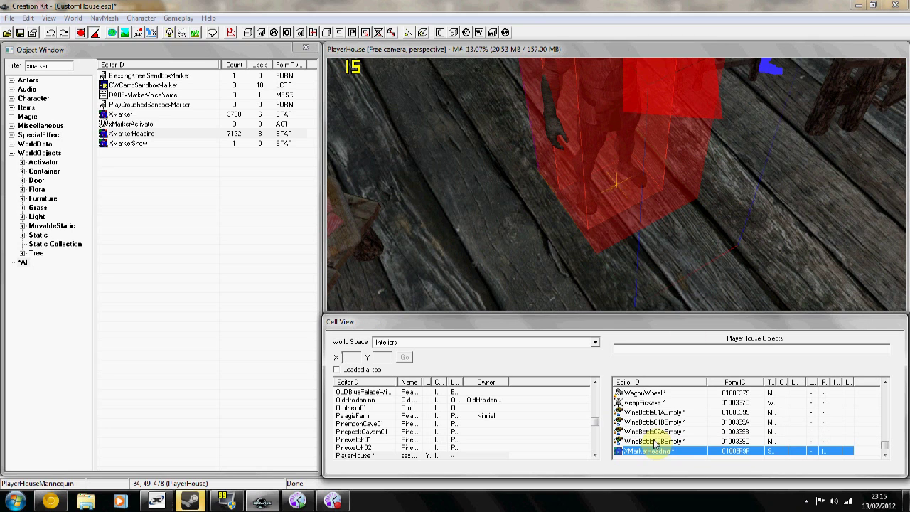
left_click(651, 450)
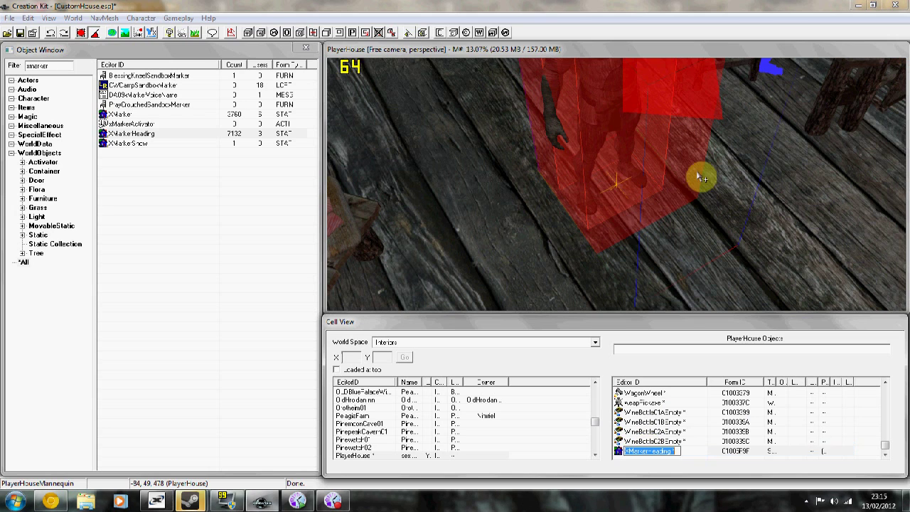
key("Return")
key("t")
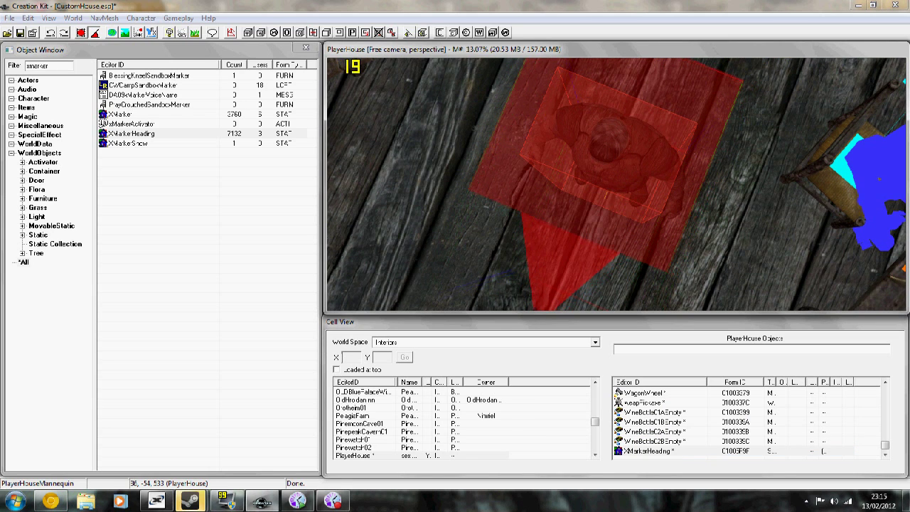
middle_click_drag(622, 218, 646, 171, "shift")
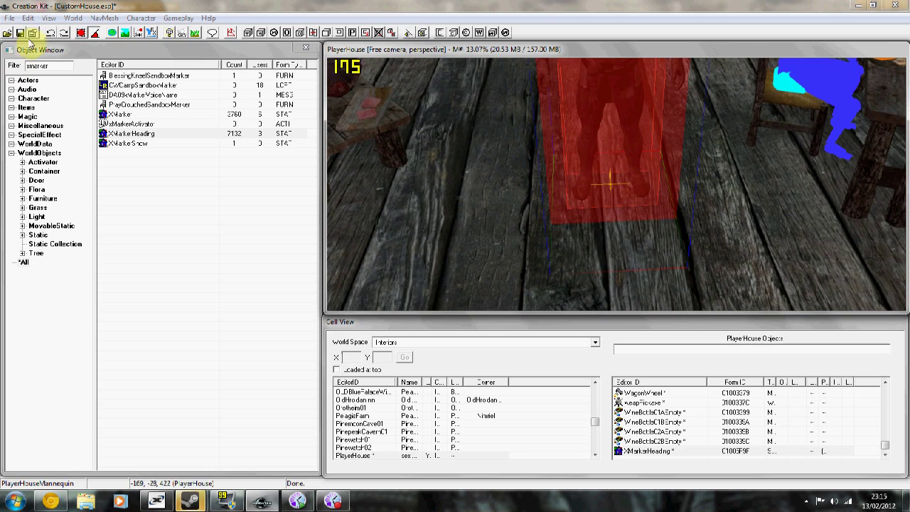
left_click(20, 33)
middle_click_drag(414, 197, 582, 162, "shift")
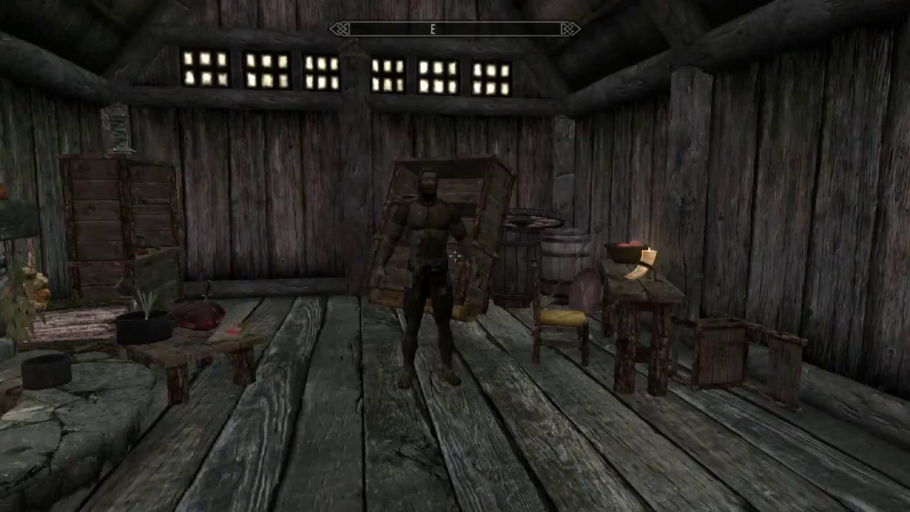
Step: Walk to the mannequin, equip it with the iron armor pieces, and close its inventory
key("w")
key("e")
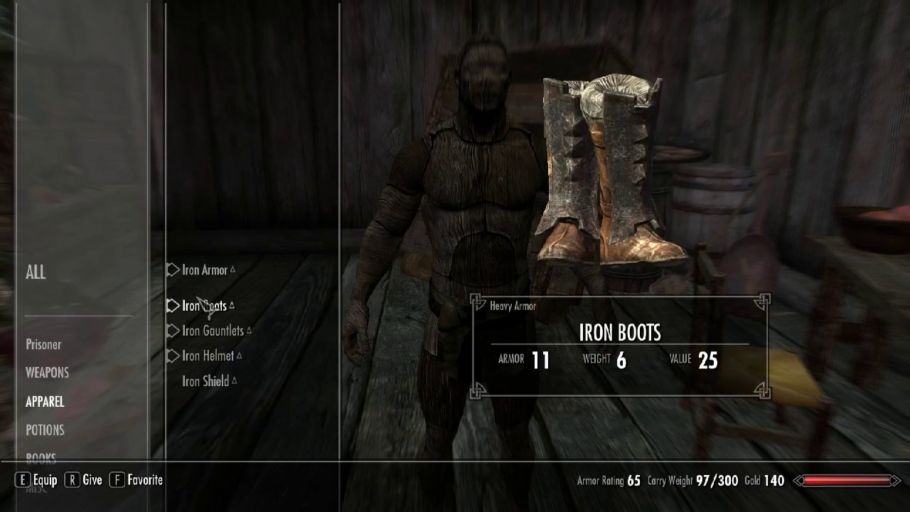
key("Tab")
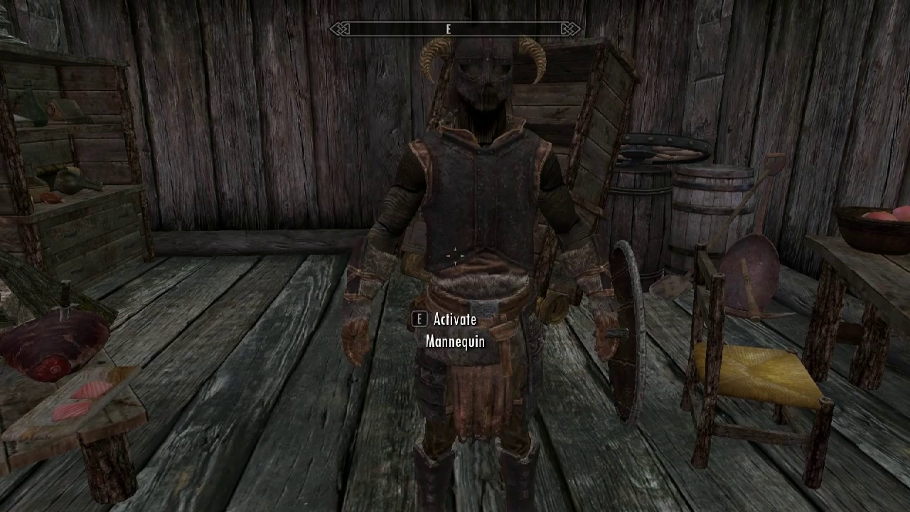